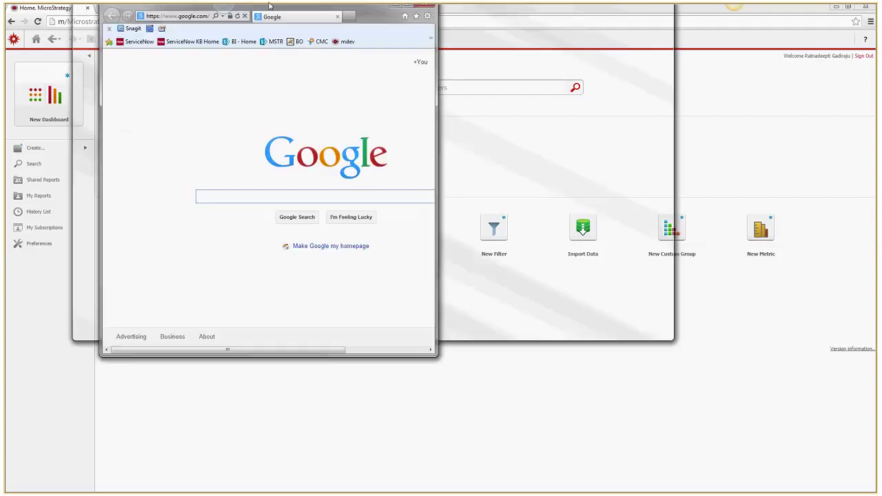
- Maximize the browser window, go to the address m/ and enter the MicroStrategy Tutorial project
double_click(442, 26)
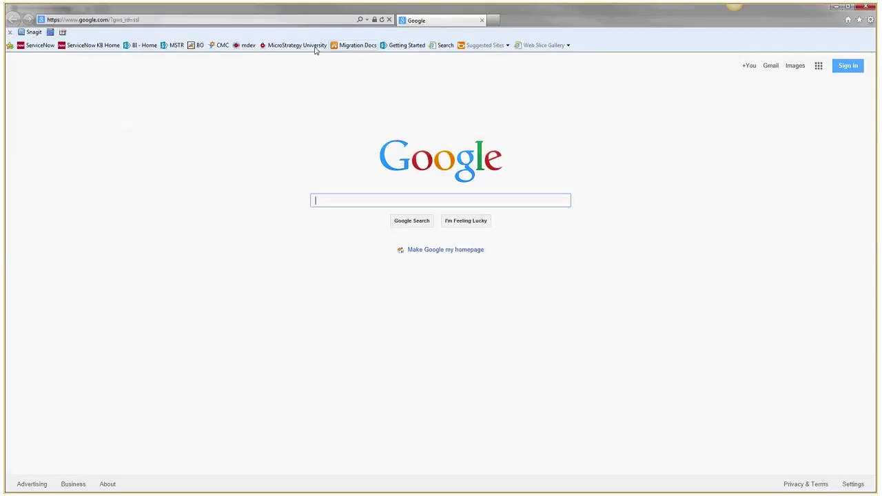
click(302, 23)
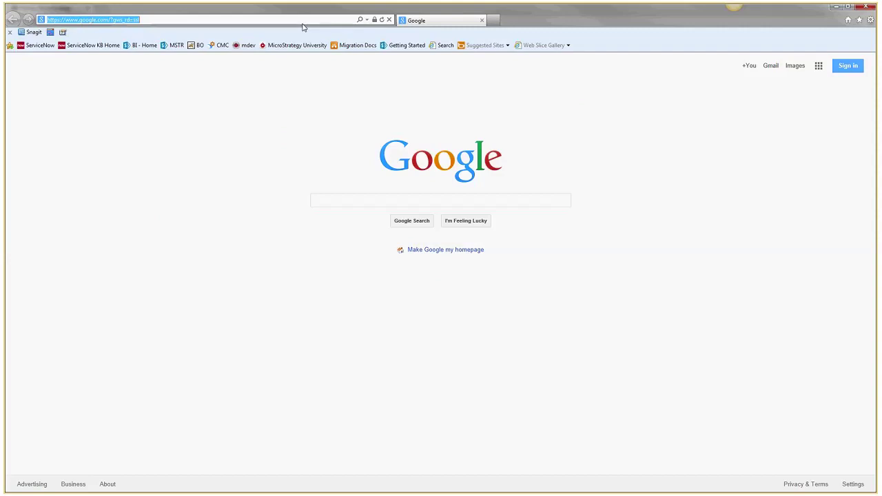
text(m/)
key(Return)
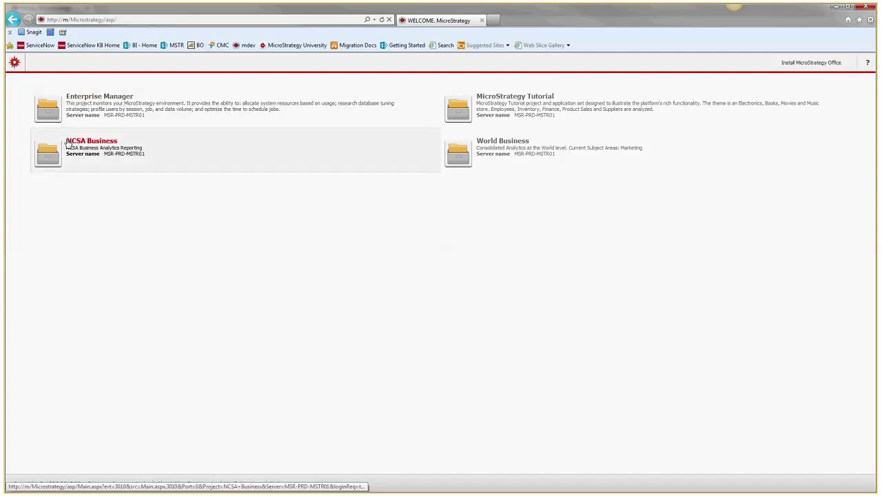
click(458, 110)
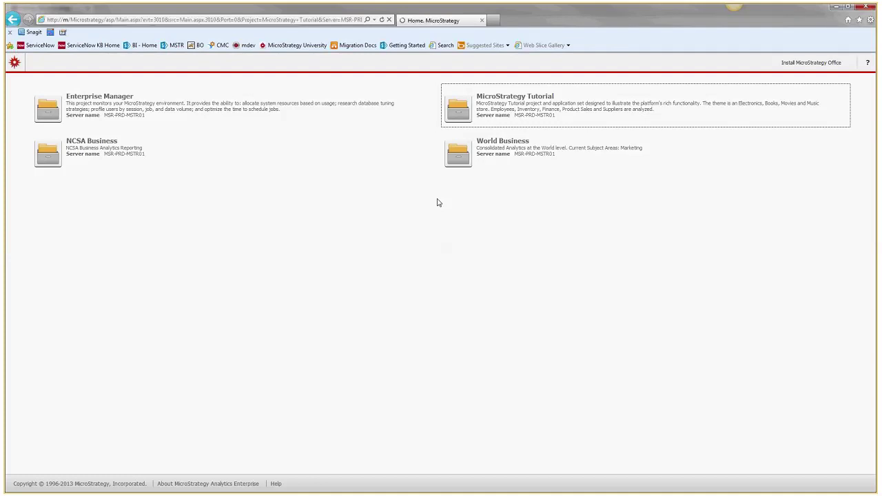
- Look up "sales an" in the quick search on the project's home page and review the suggested matches
click(431, 109)
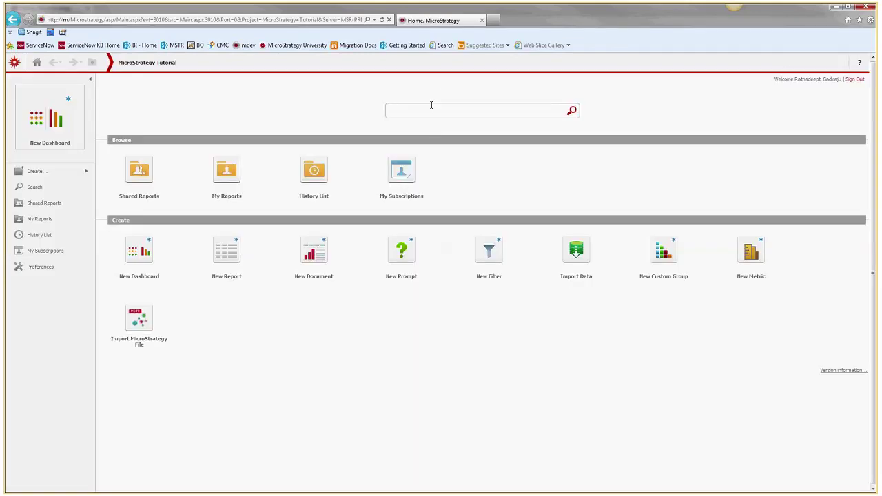
text(s)
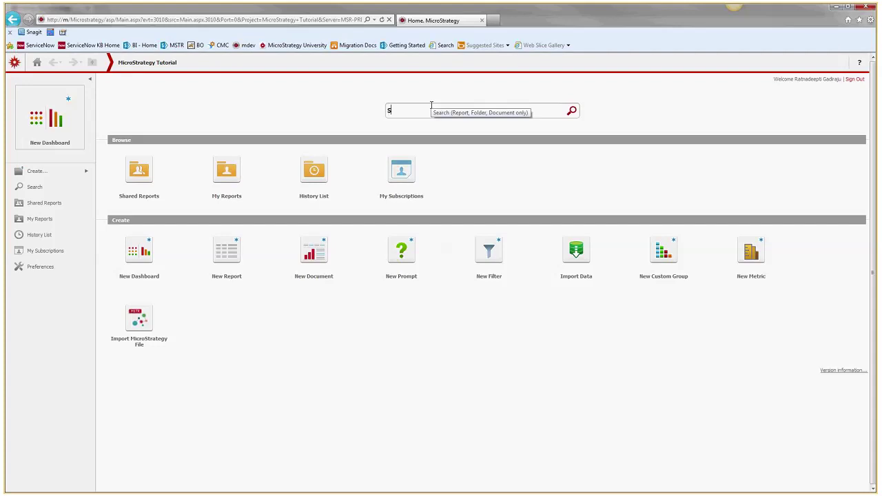
text(ales an)
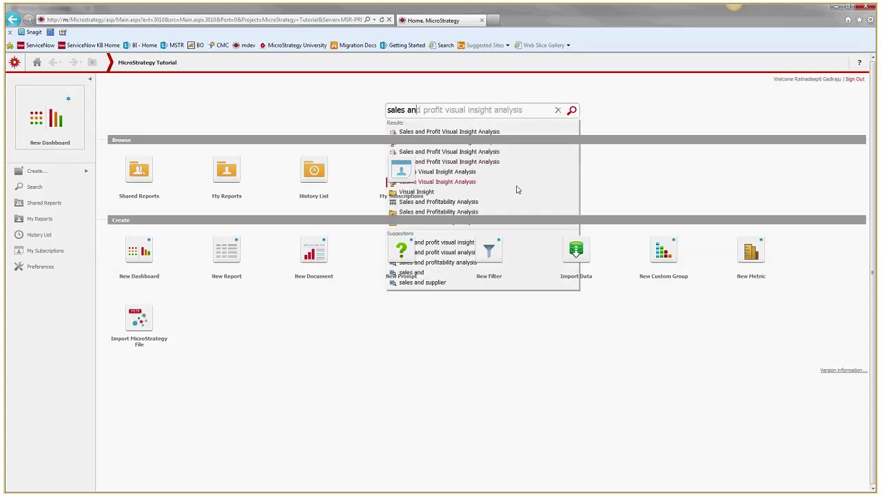
mouse_move(517, 188)
- Go to the full search page, search for "sales an" and toggle the Document object type filter
click(60, 188)
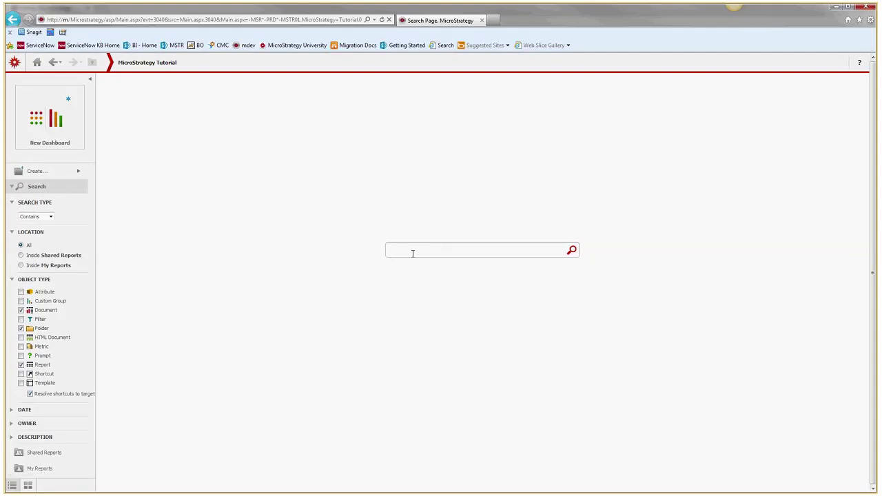
text(sales an)
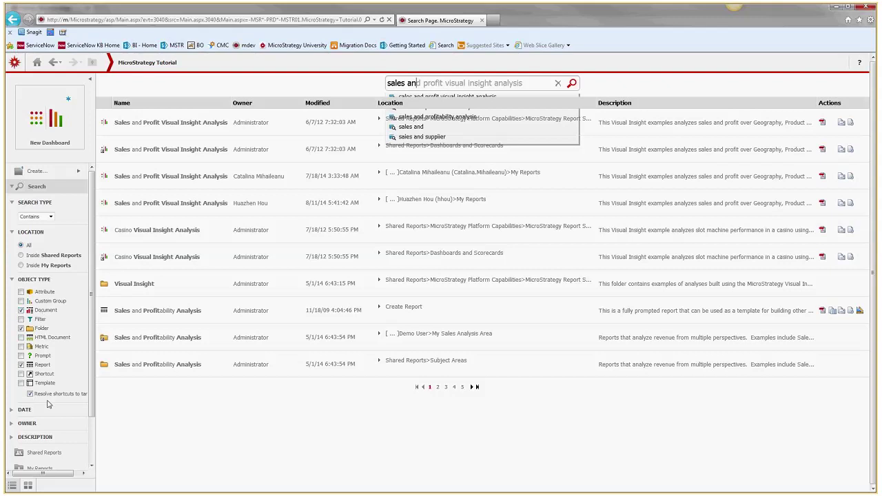
click(20, 309)
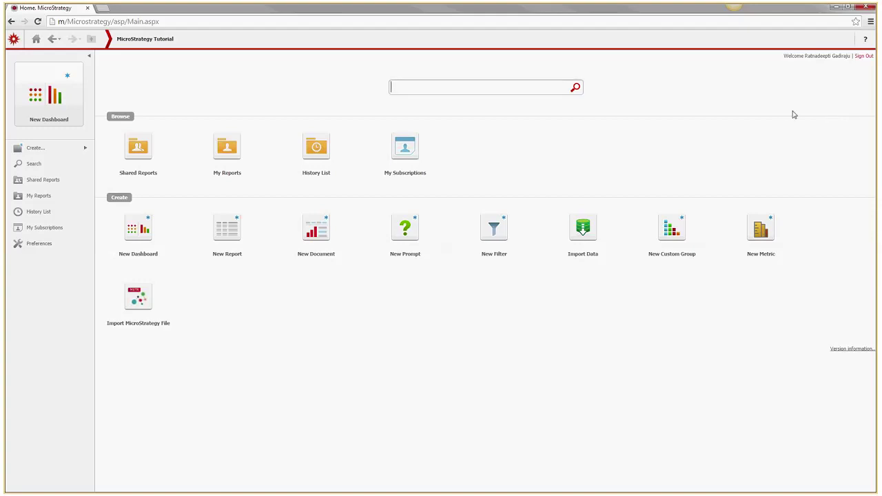
- In Chrome, sign out of the project and log back in to MicroStrategy Tutorial with Windows Authentication
click(863, 57)
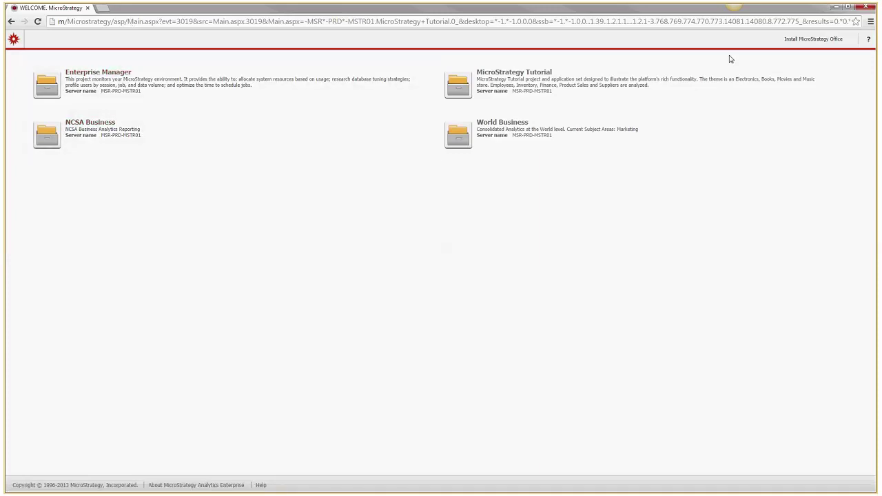
click(573, 88)
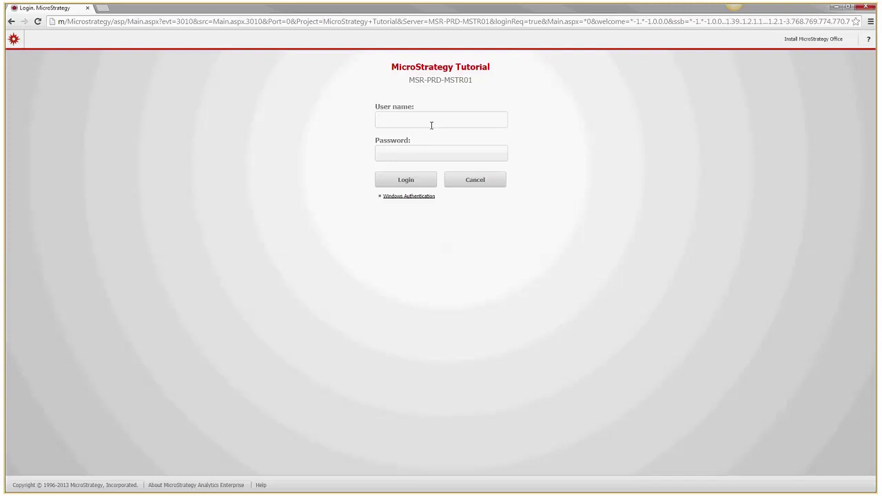
click(420, 198)
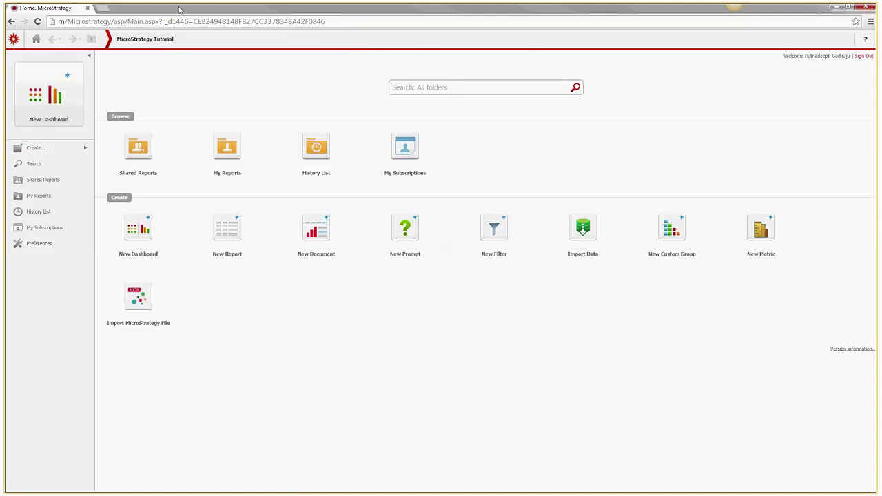
- Search for "sales an" from the home page and open the first Sales and Profit Visual Insight Analysis dashboard
click(465, 92)
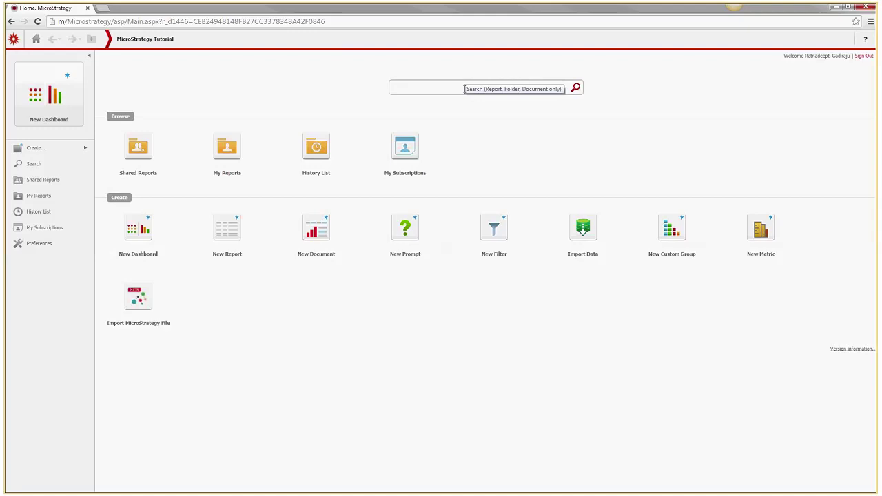
text(sale)
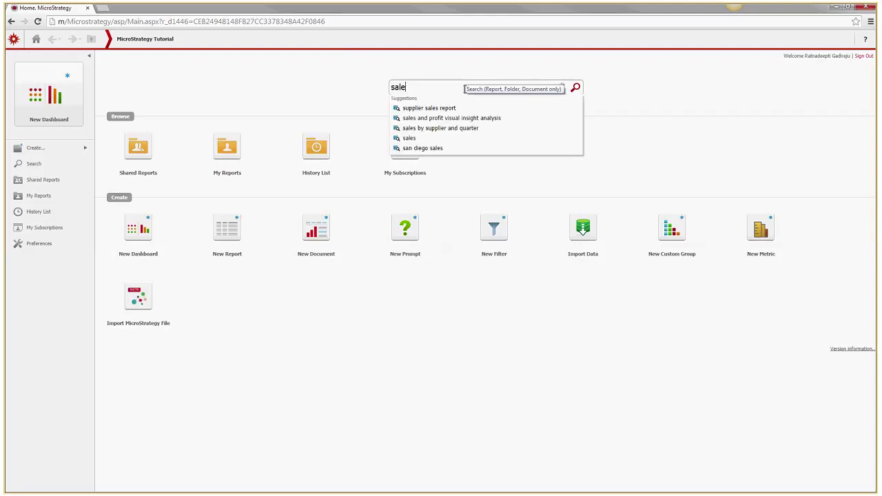
text(s an)
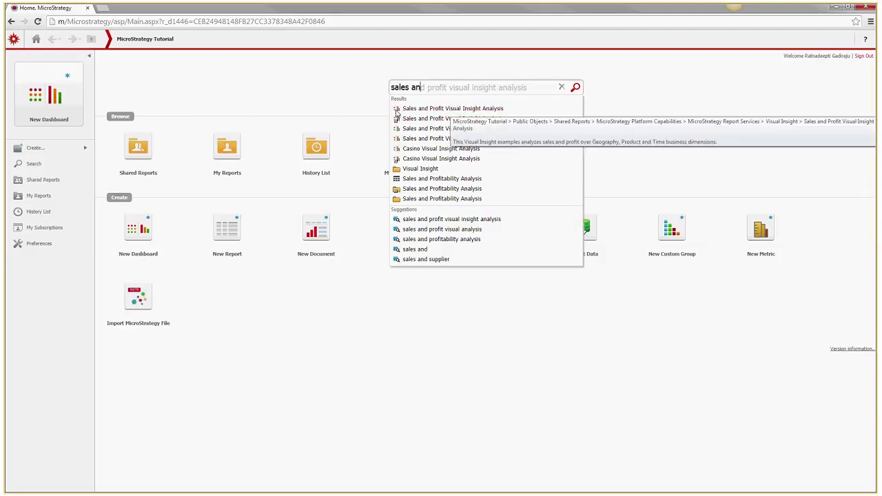
click(434, 109)
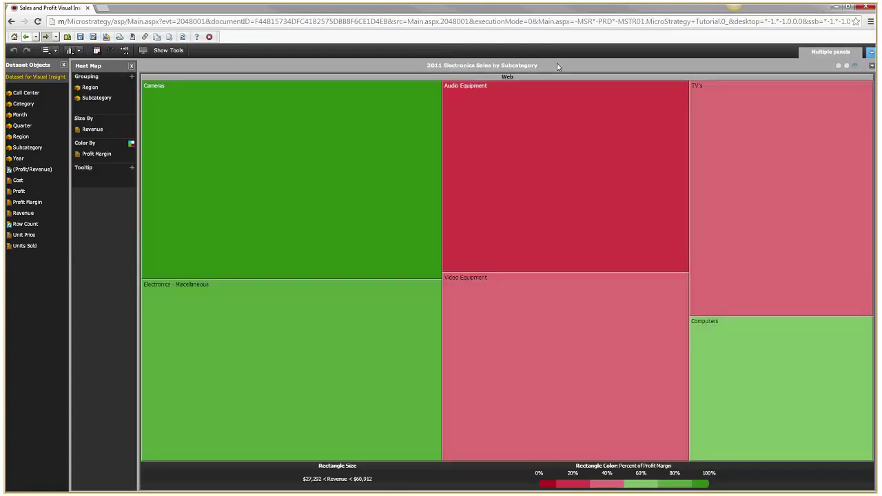
- Check the Cameras tile in the heat map and the display options, and set the dashboard's theme to Light
mouse_move(311, 215)
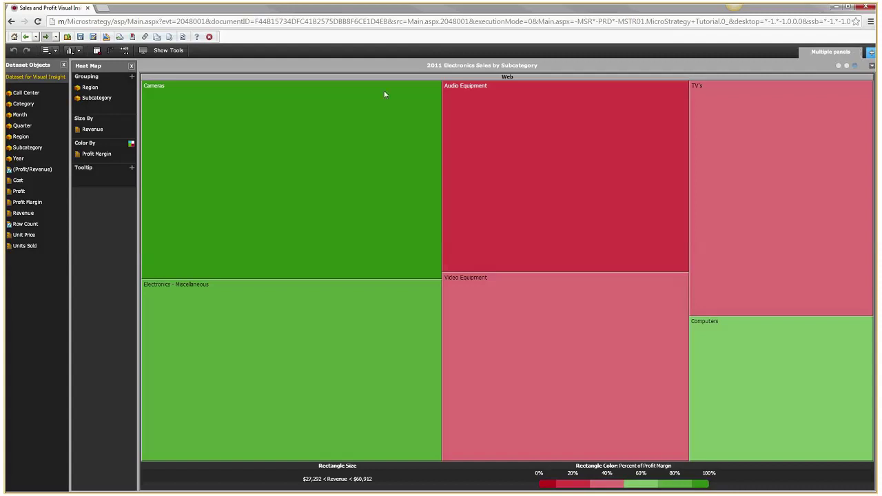
mouse_move(358, 124)
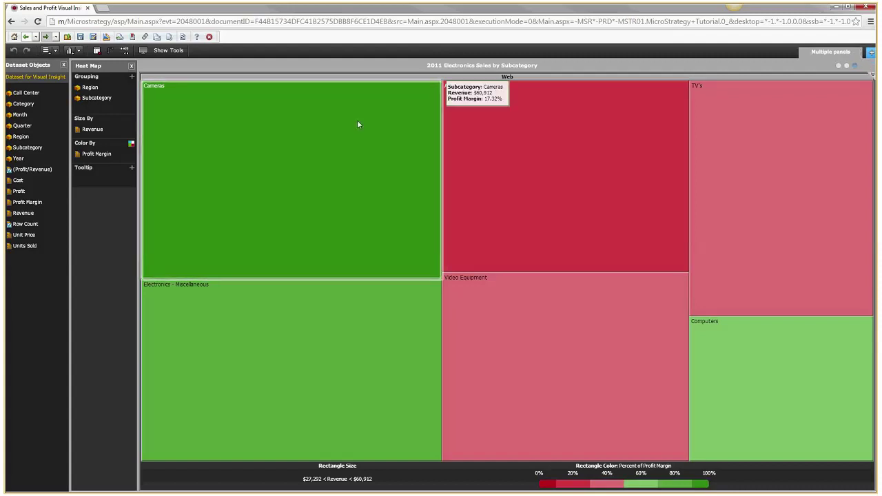
click(162, 52)
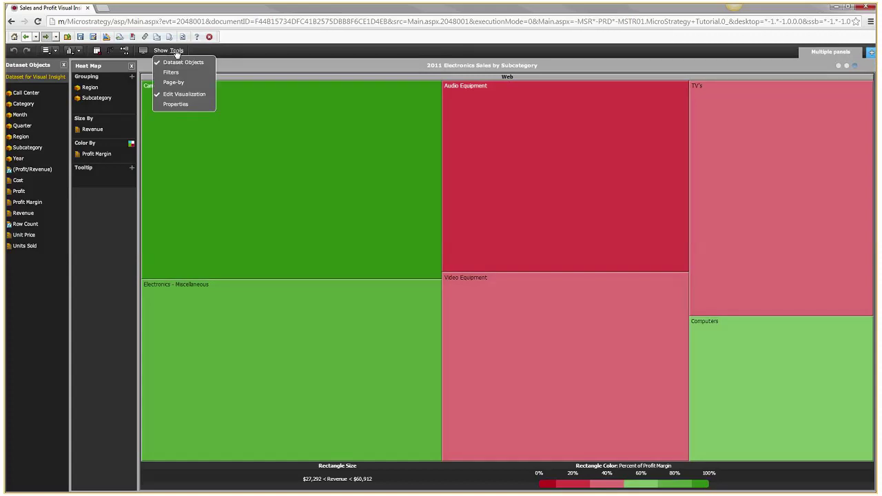
click(177, 54)
mouse_move(209, 85)
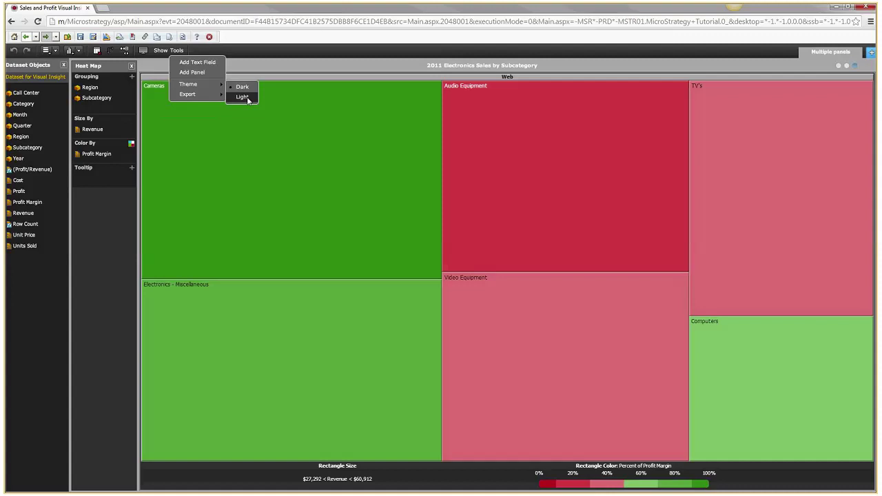
click(242, 98)
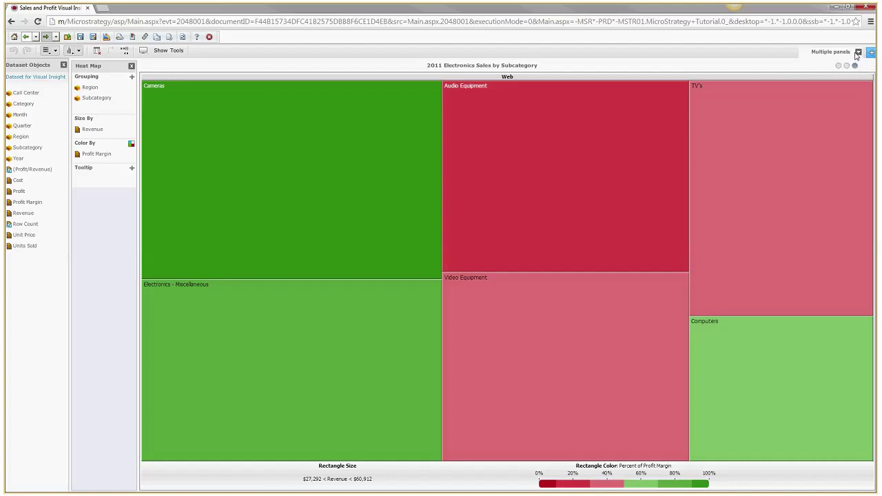
- Rename the Multiple panels layout as Layout1
click(857, 52)
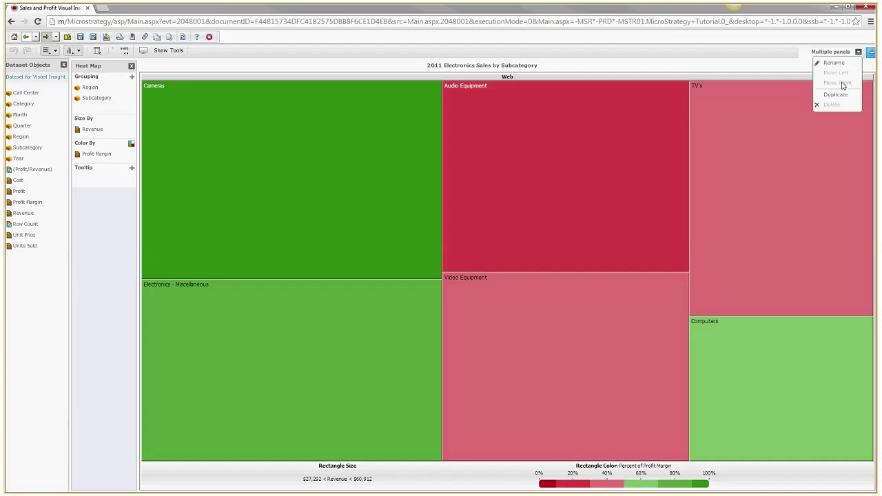
click(832, 63)
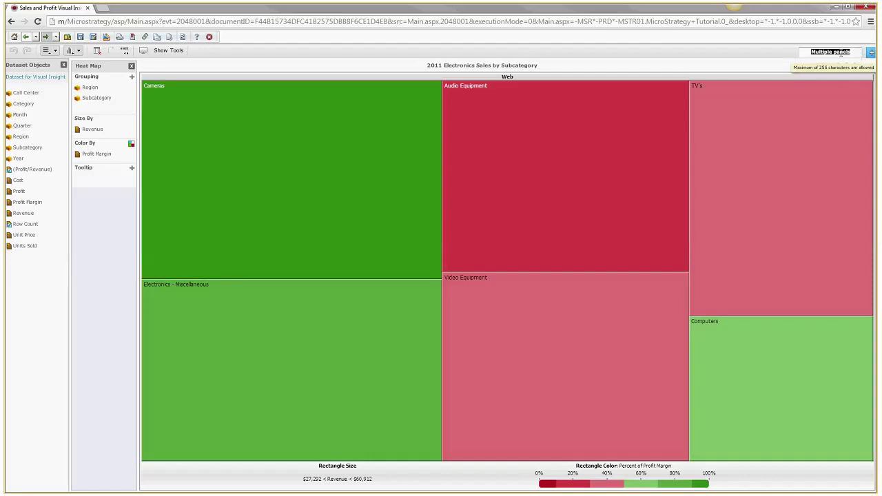
text(Layout1)
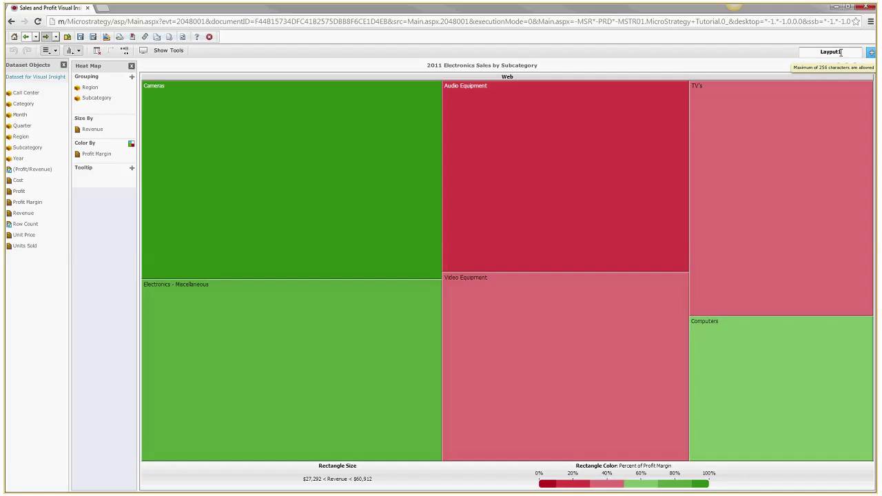
double_click(831, 52)
click(837, 69)
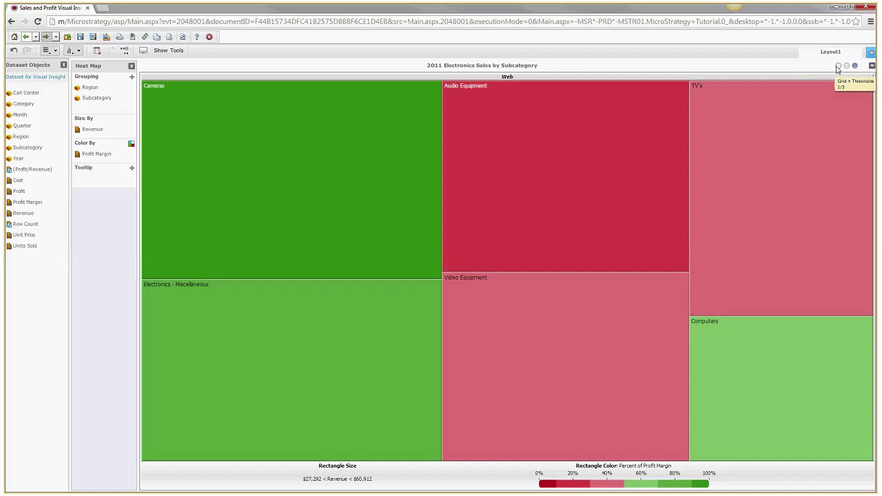
- View the Grid + Thresholds, Margin Growth and 2011 Electronics Sales by Subcategory panels, and return to Grid + Thresholds
click(837, 66)
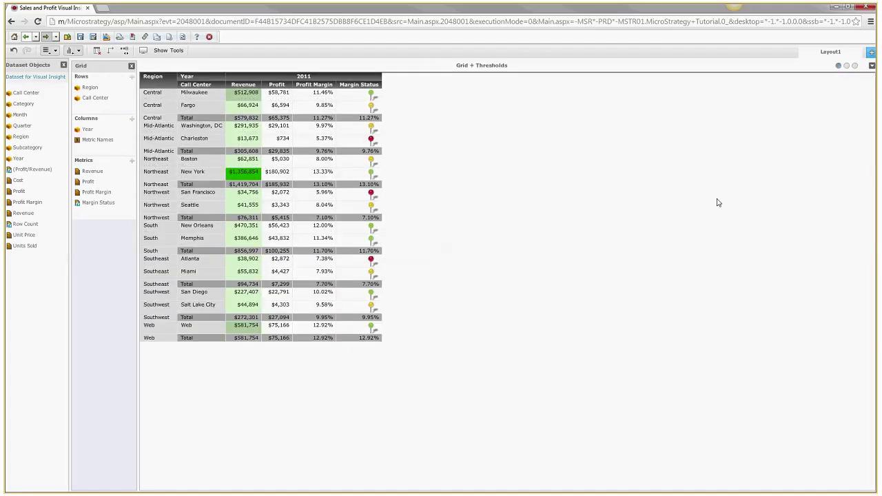
click(847, 65)
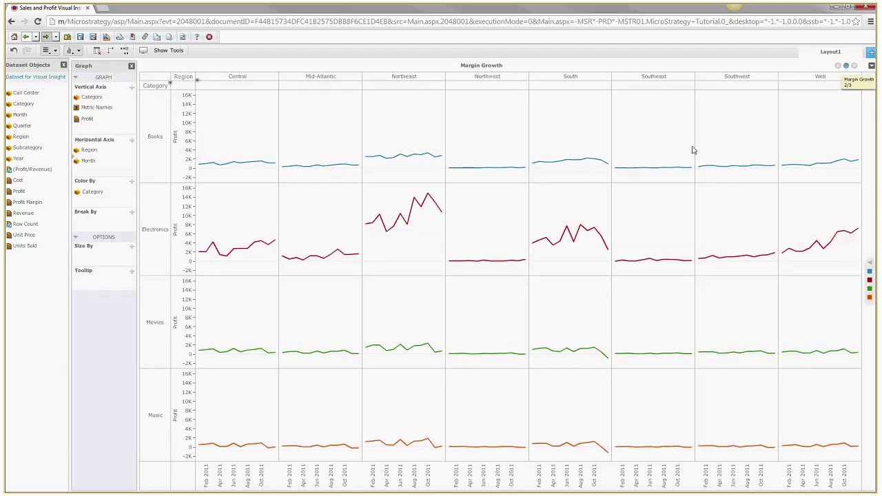
click(854, 66)
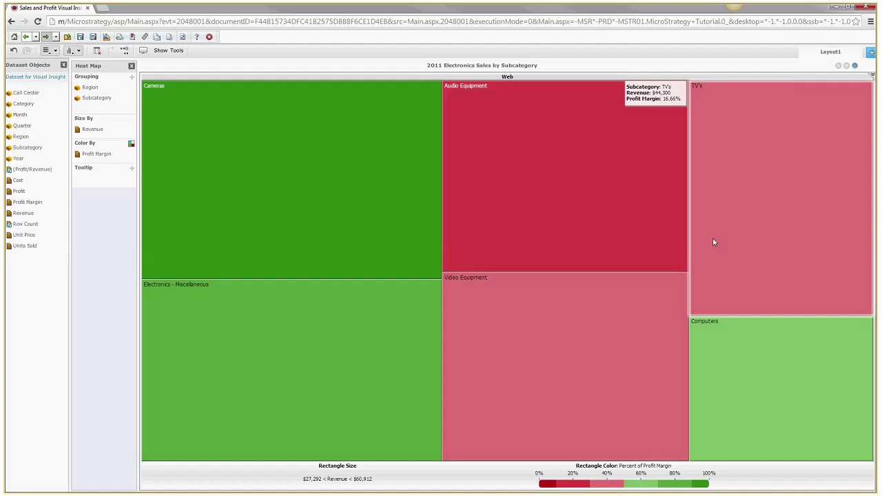
click(839, 66)
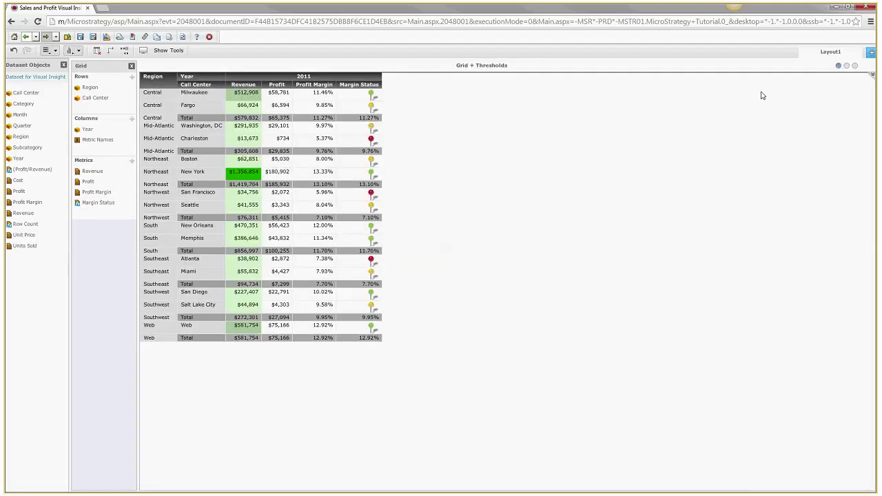